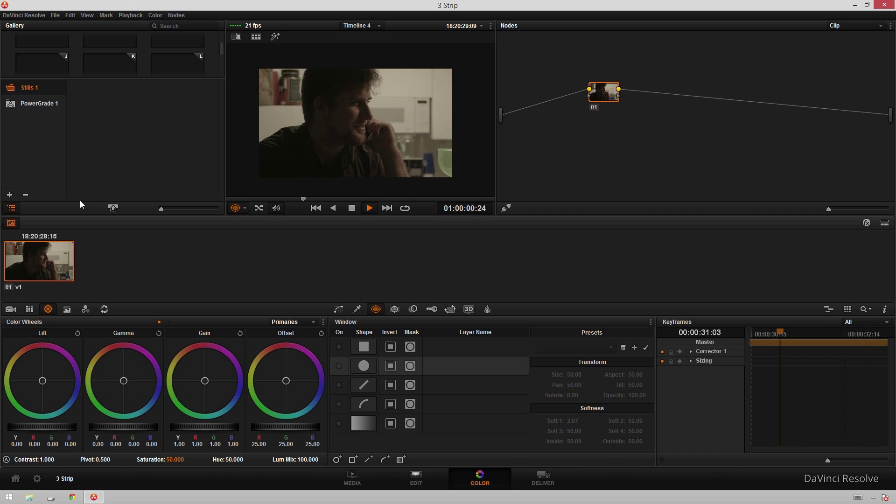
Stop playback, add a second serial node after node 01, and set its saturation to 0
key(space)
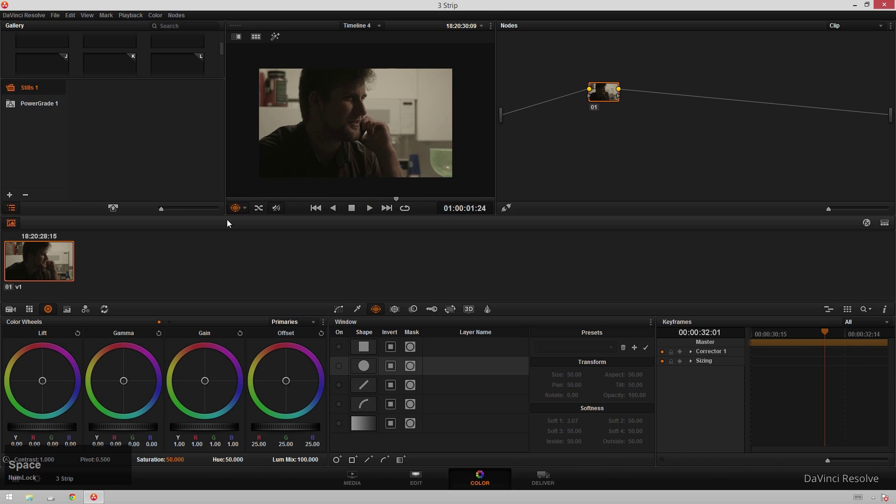
drag(599, 103, 563, 117)
key(alt+s)
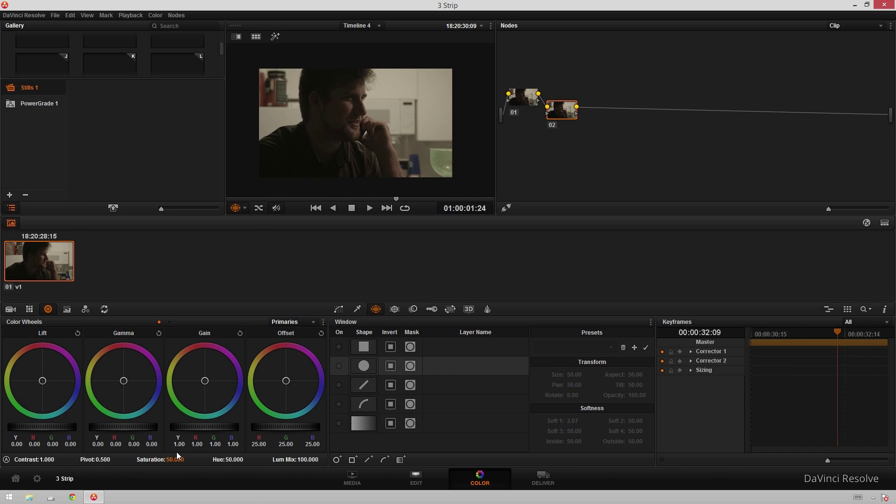
drag(175, 459, 168, 459)
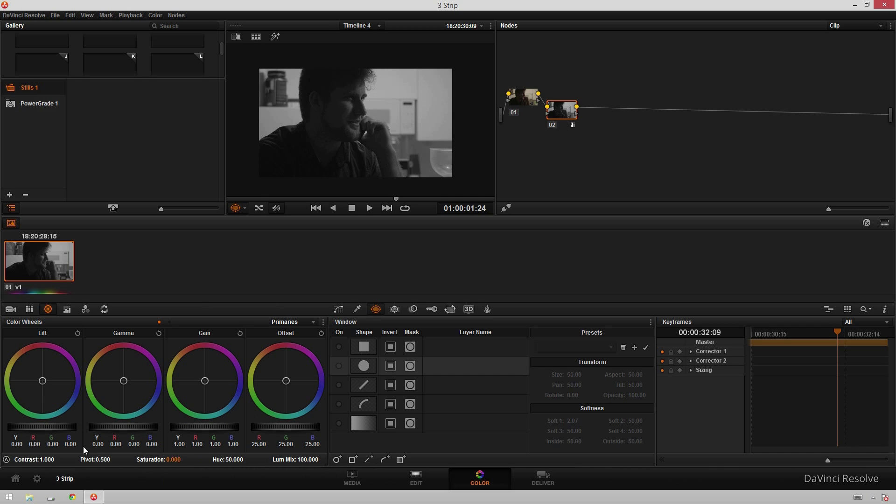
In an enlarged viewer, raise node 02's contrast by setting lift to -0.03, gamma to 0.09 and gain to 1.65
key(alt+f)
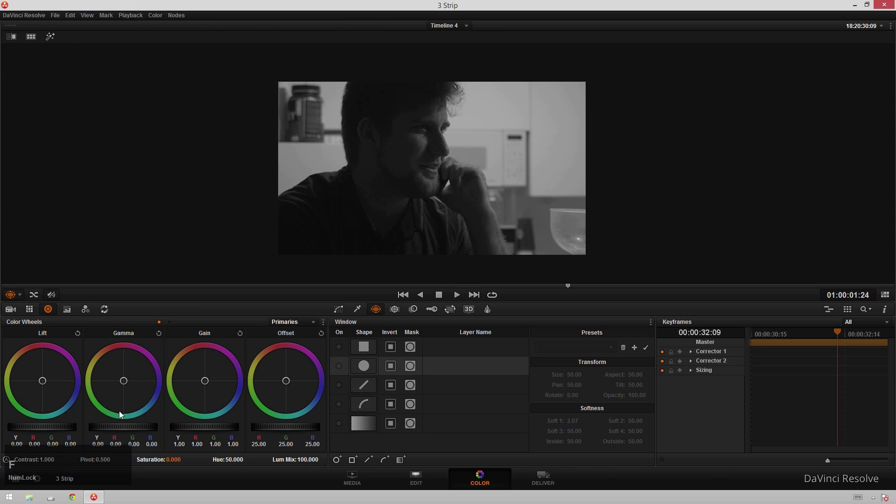
drag(58, 427, 39, 424)
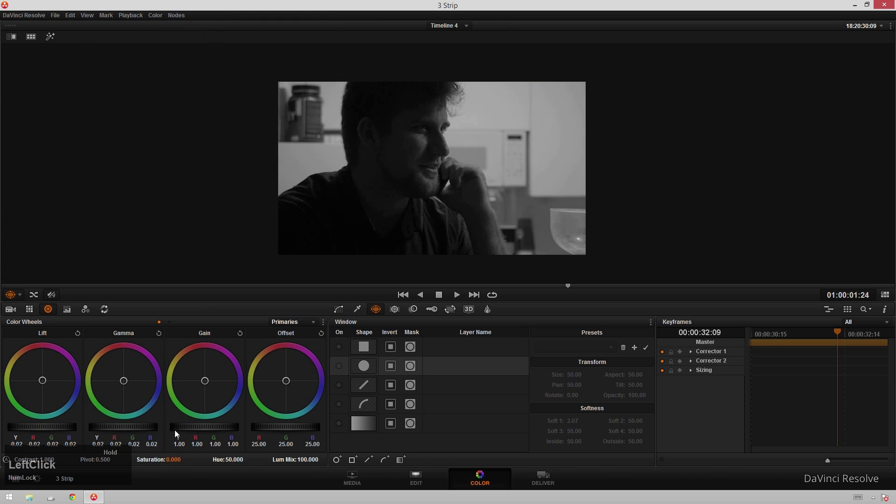
drag(212, 430, 216, 429)
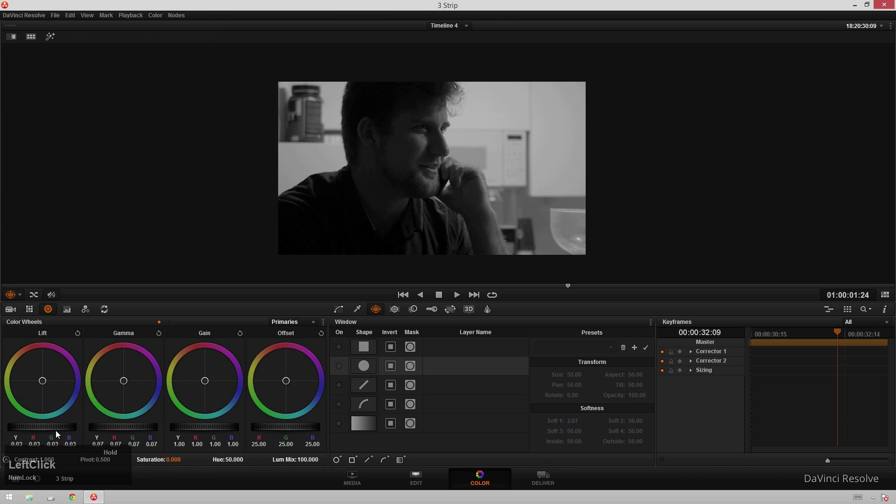
drag(217, 425, 427, 427)
drag(143, 427, 137, 427)
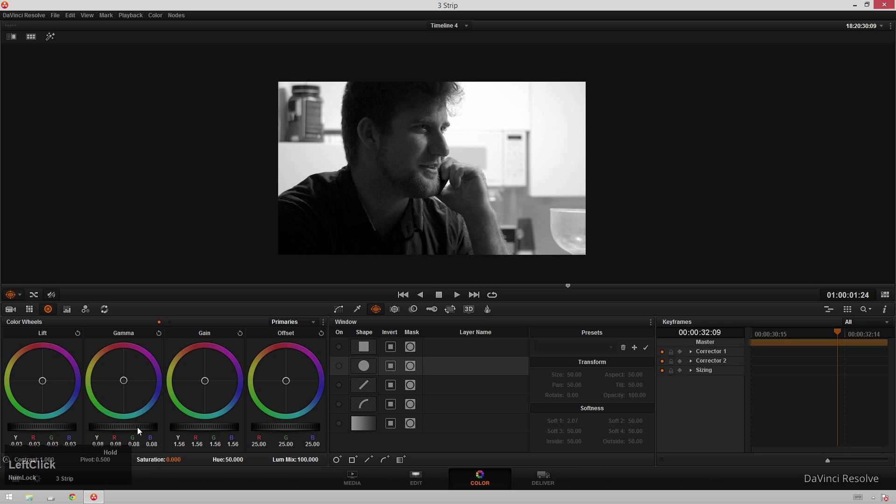
drag(40, 427, 35, 428)
drag(201, 430, 213, 427)
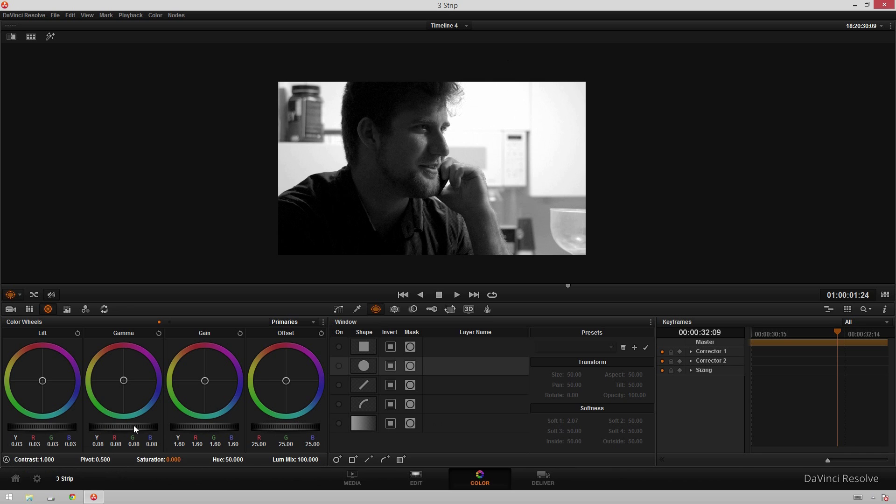
drag(134, 424, 152, 423)
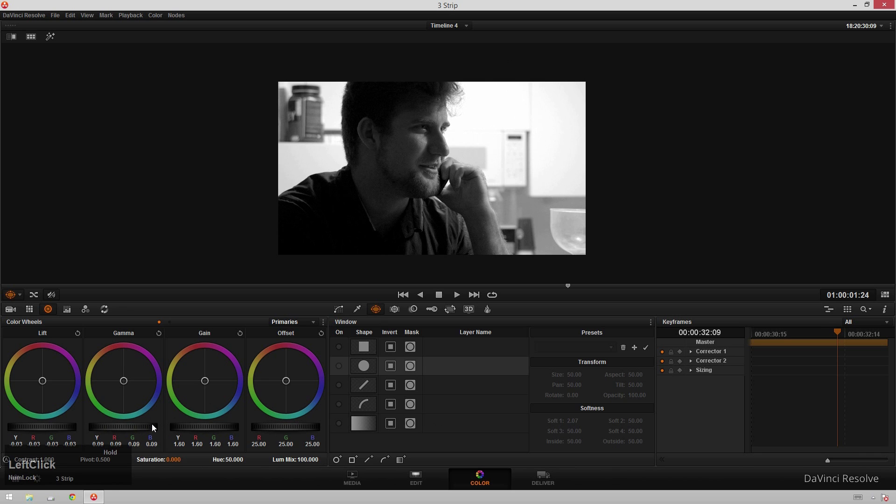
drag(209, 425, 223, 425)
drag(60, 424, 59, 426)
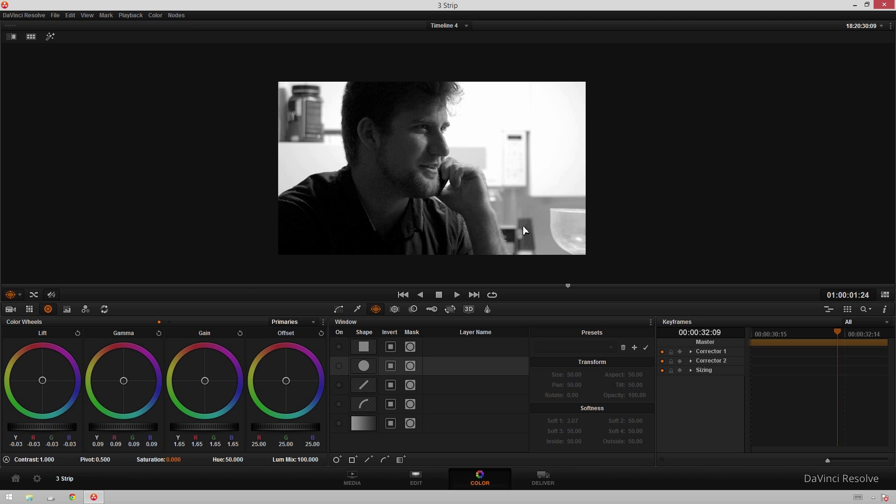
Play the clip to review the black-and-white contrast, and restore the normal viewer layout
key(space)
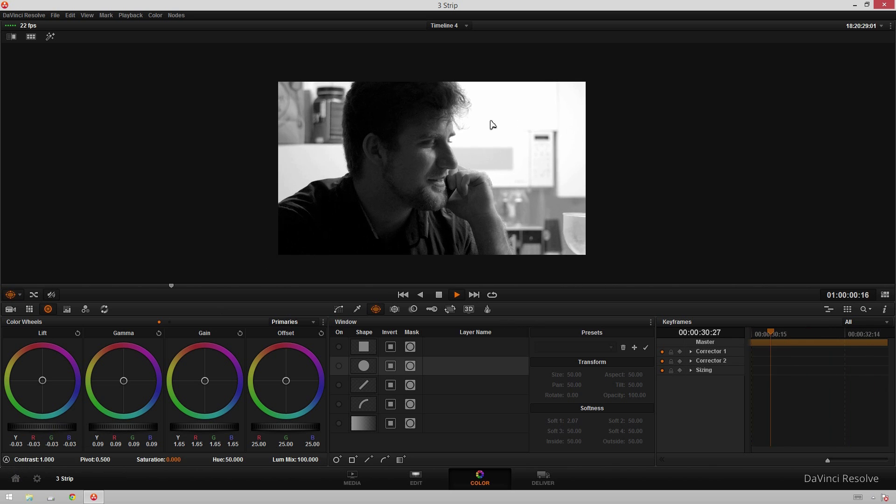
key(space)
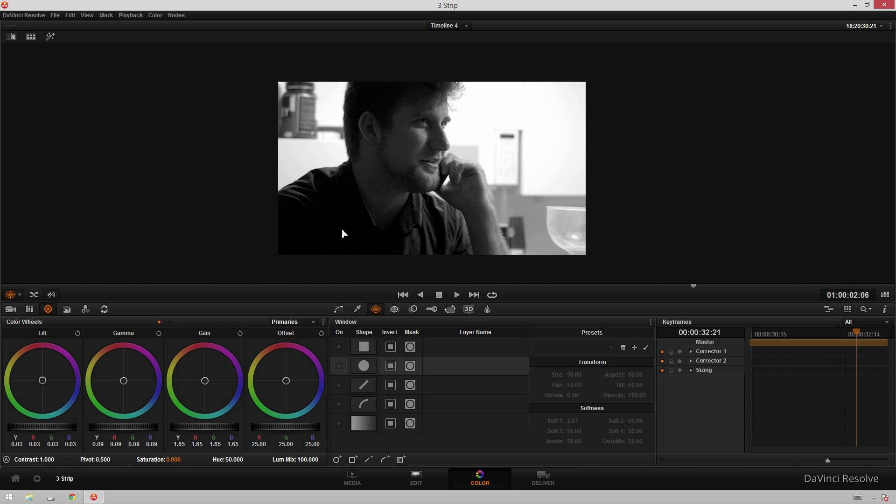
key(alt+f)
Add a third serial node after node 02 and enable a circular power window on it
click(555, 117)
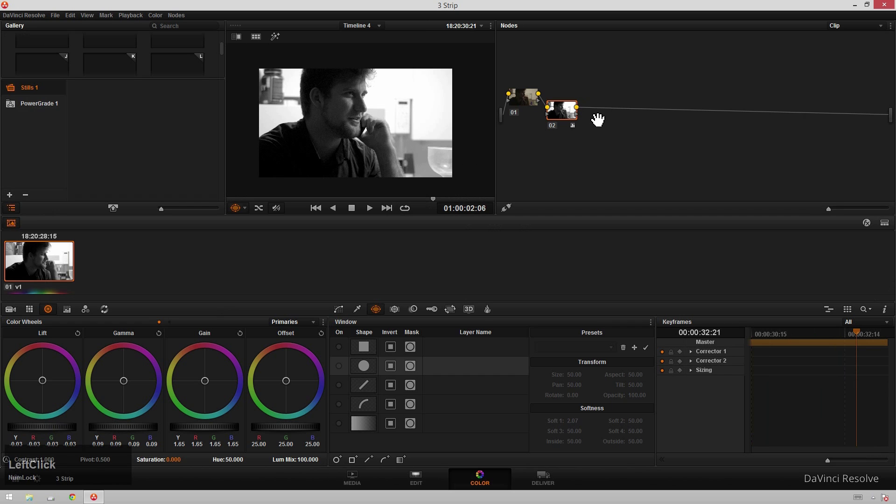
key(alt+s)
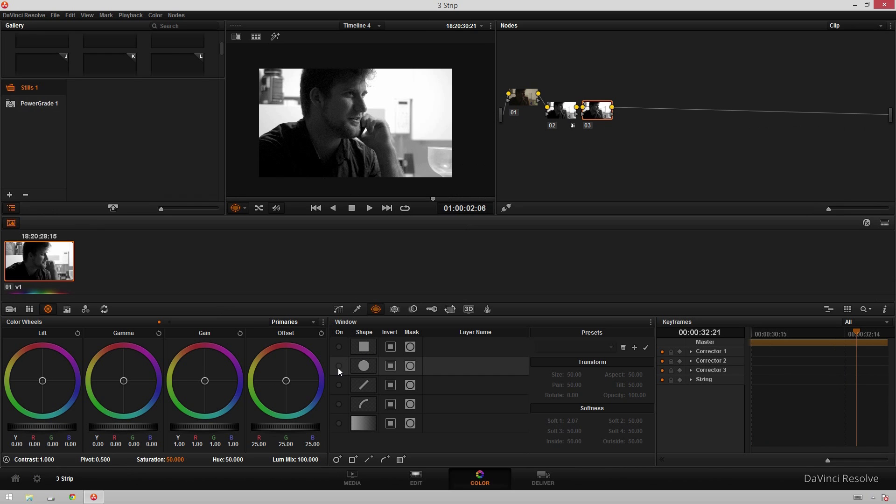
click(375, 309)
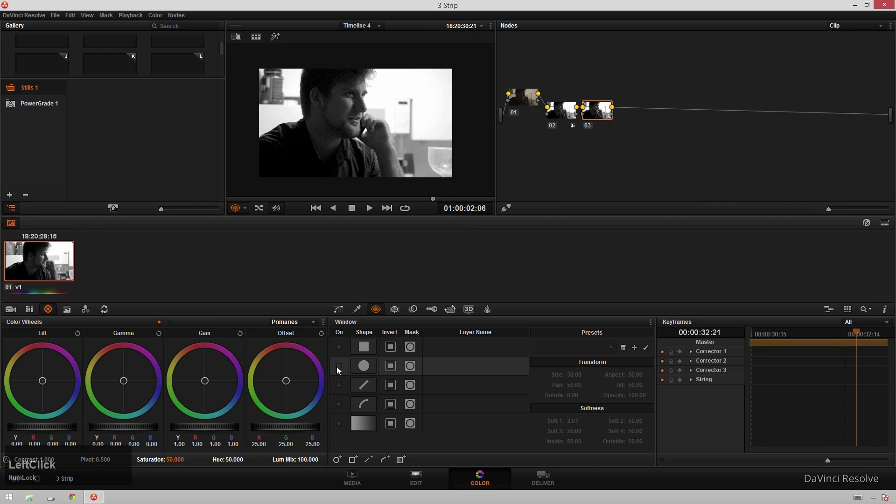
click(338, 366)
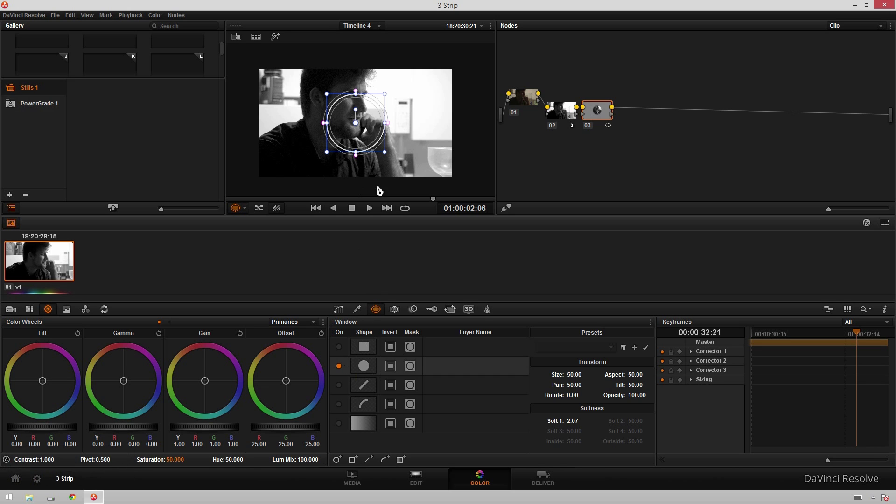
Fit the circular window over the man's face with size 35.51, aspect 35.54, rotation 4.18, softness 5.38, pan 49.14 and tilt 52.69
drag(369, 139, 369, 107)
scroll(375, 104, up, 3)
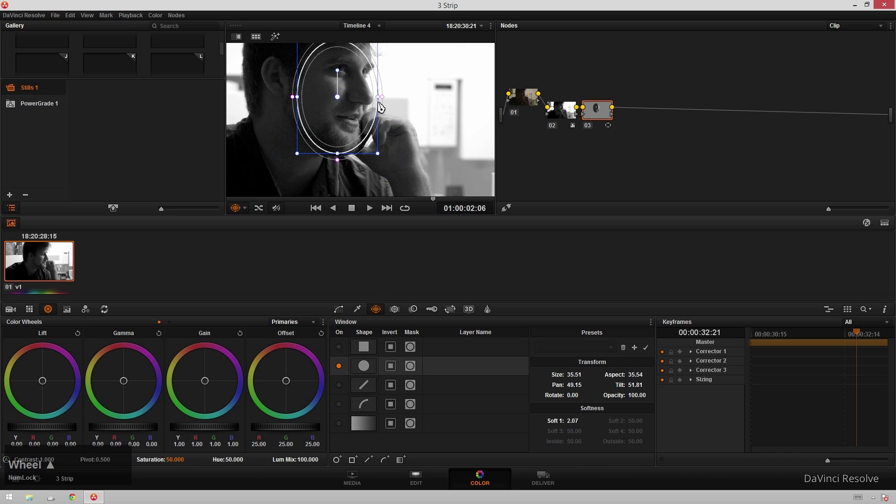
click(338, 159)
drag(339, 163, 353, 116)
drag(338, 64, 356, 85)
scroll(356, 86, down, 2)
mouse_move(429, 93)
mouse_down()
mouse_move(436, 97)
mouse_move(425, 102)
mouse_move(421, 88)
mouse_up()
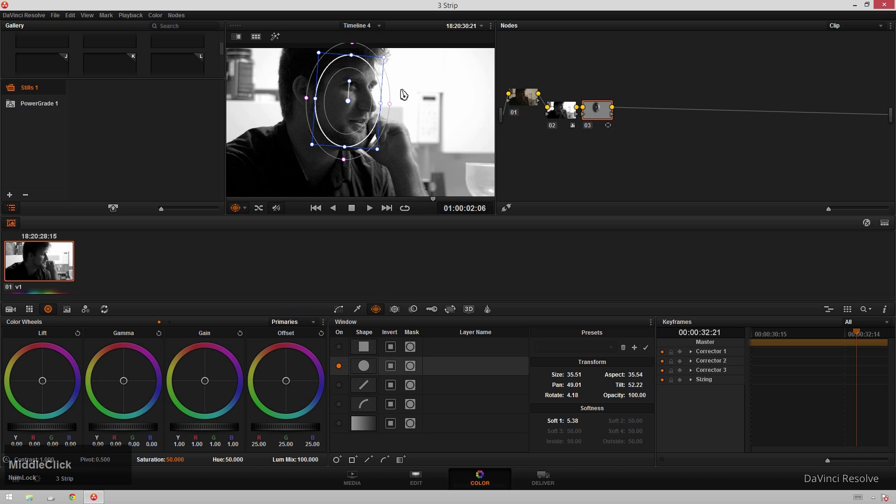
click(354, 111)
mouse_move(352, 107)
mouse_down()
mouse_move(362, 112)
mouse_move(350, 89)
mouse_move(354, 102)
mouse_up()
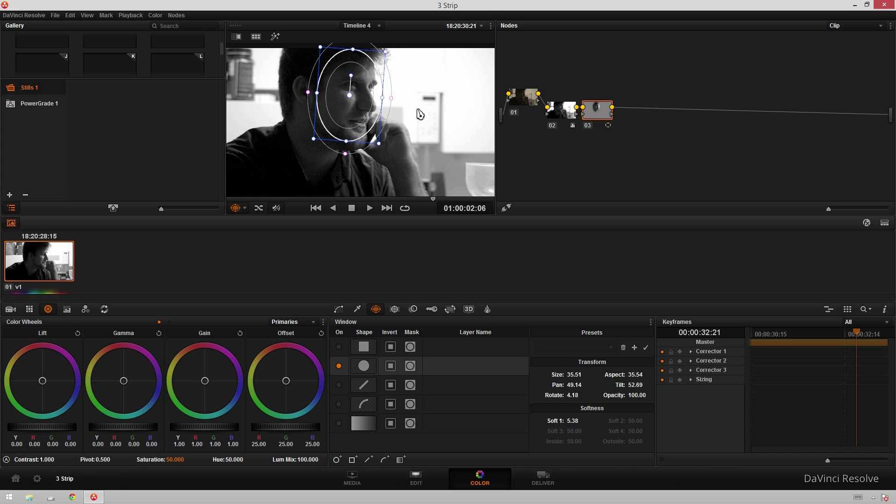
Track the face window forward and backward through the whole clip in Window tracking mode
click(396, 313)
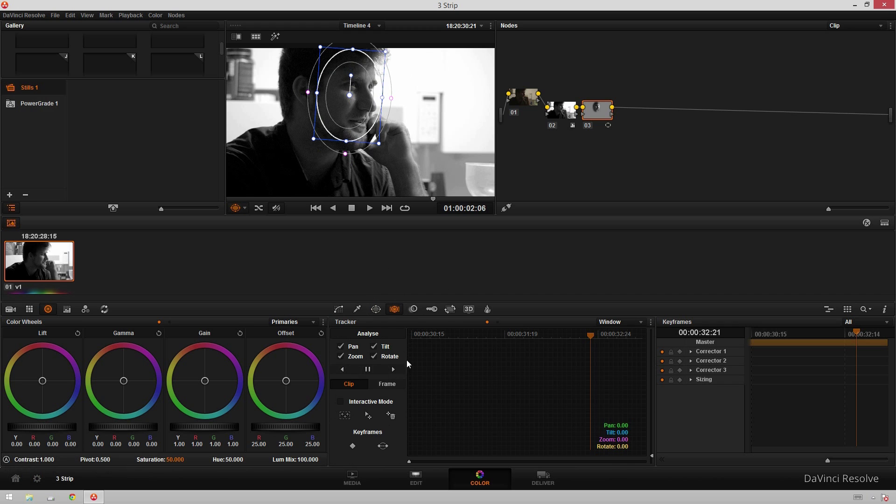
click(629, 322)
click(620, 332)
click(395, 368)
click(342, 366)
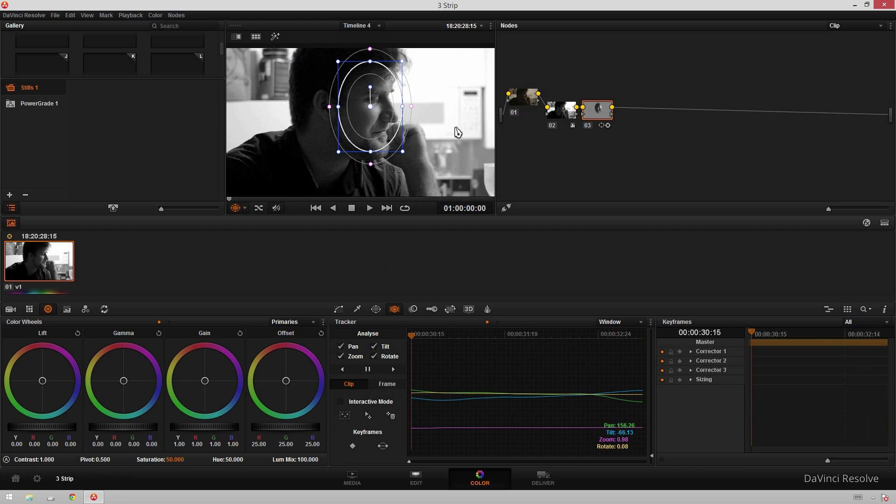
Scrub and play part of the clip to check the face tracking, and turn off the window overlay in the viewer
drag(421, 337, 507, 344)
key(space)
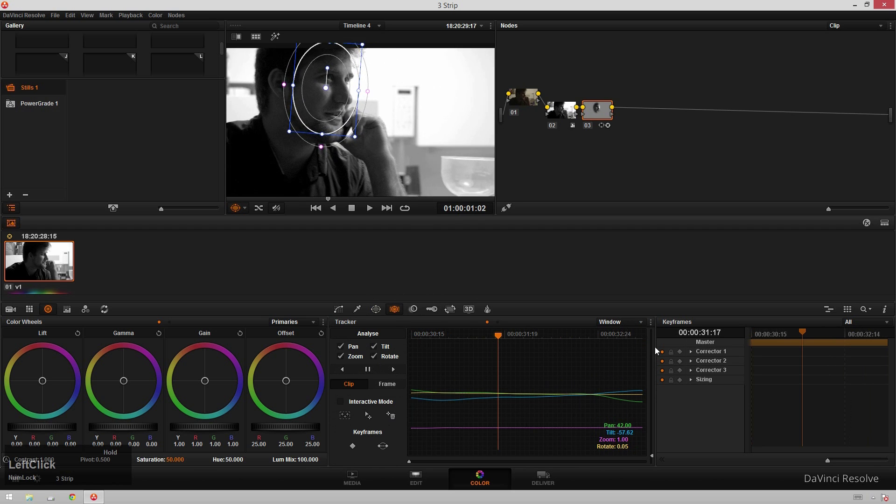
scroll(440, 108, down, 1)
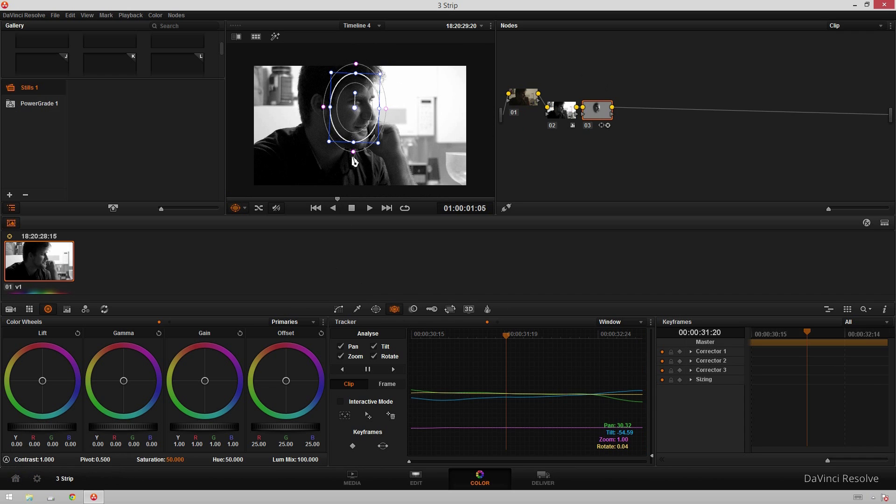
click(248, 209)
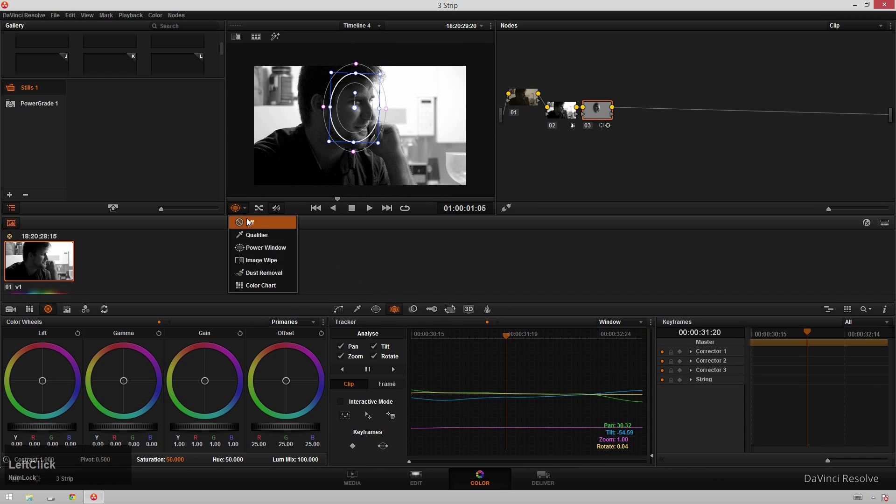
click(252, 220)
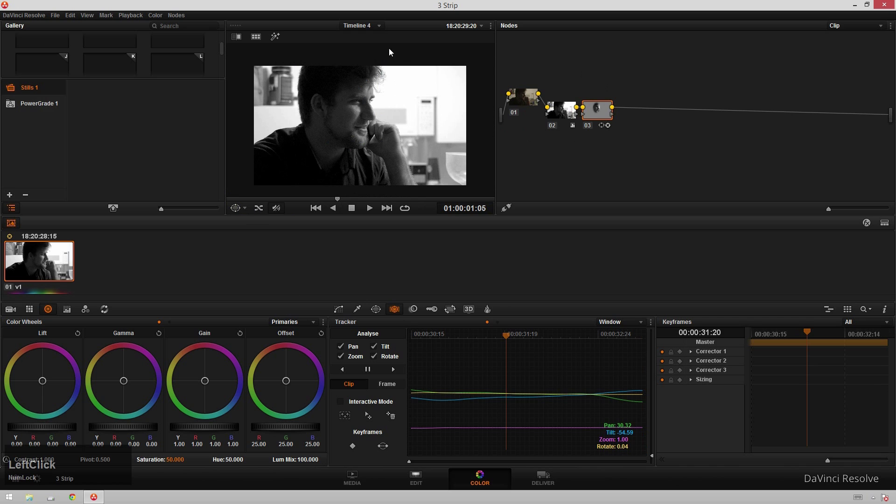
Brighten the tracked face on node 03 with lift -0.02, gamma 0.06 and gain 1.07, checking the result during playback
click(339, 309)
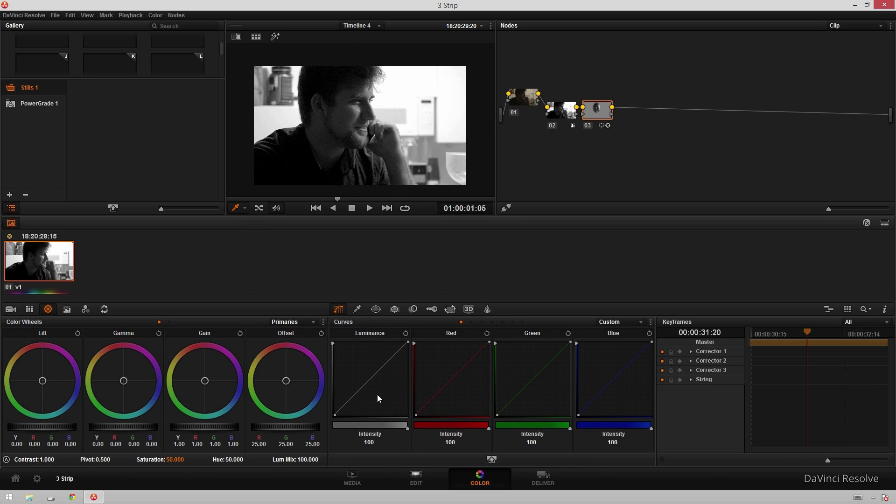
drag(135, 430, 171, 424)
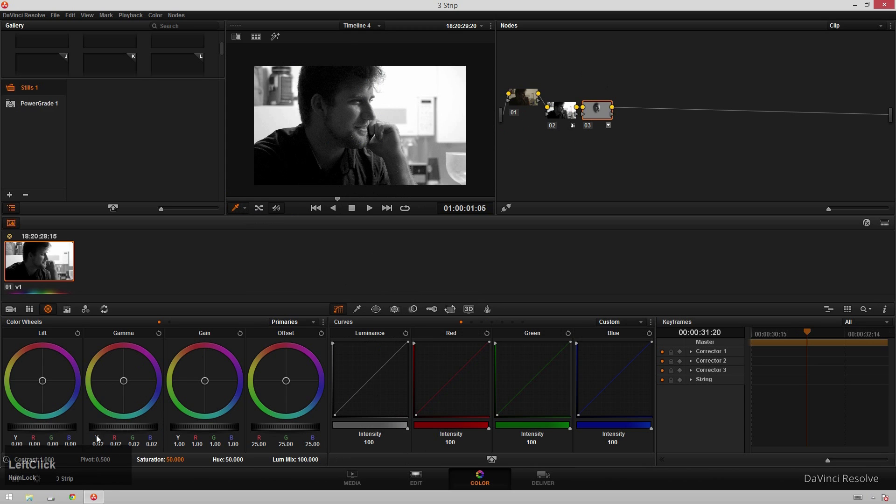
drag(60, 425, 61, 425)
drag(119, 423, 56, 430)
key(space)
drag(206, 427, 231, 422)
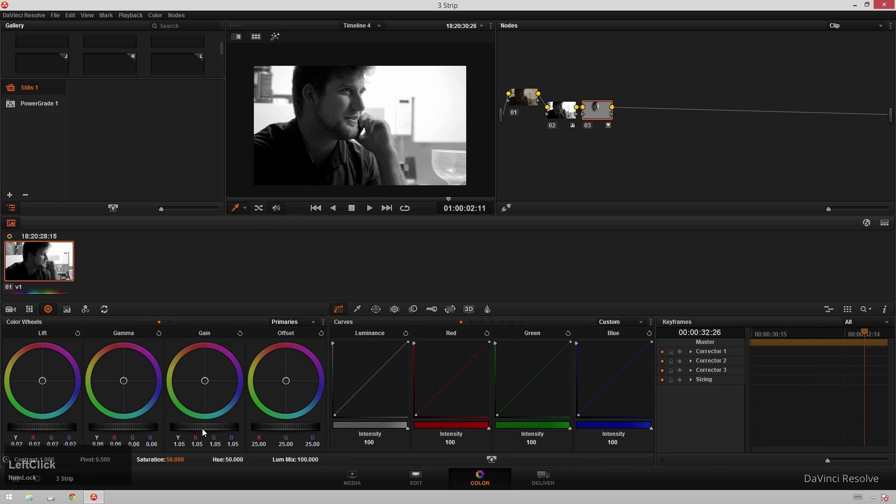
key(space)
key(Home)
key(space)
drag(43, 426, 42, 426)
key(space)
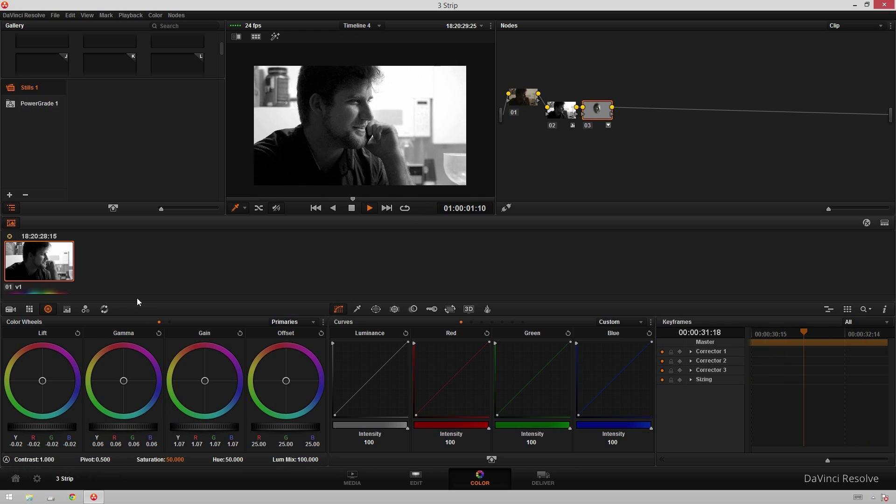
key(space)
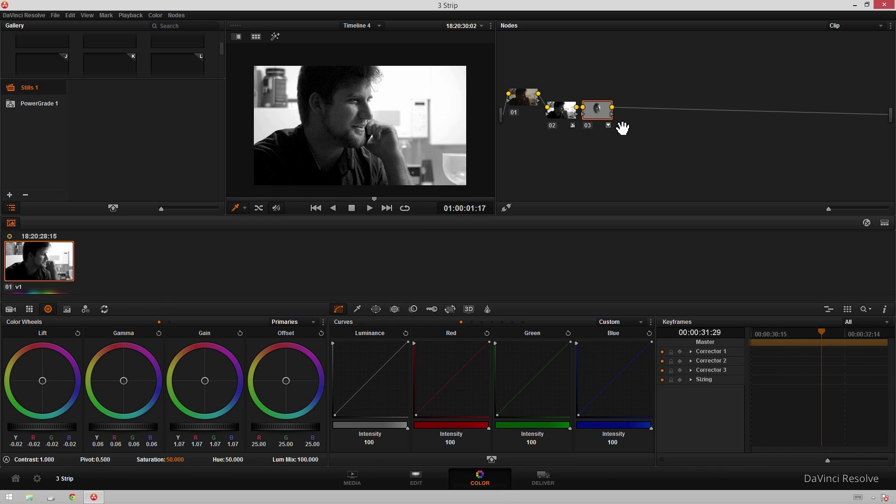
Add a fourth serial node and qualify it by luminance only, disabling hue and saturation and setting the luminance low to 45.1
key(alt+s)
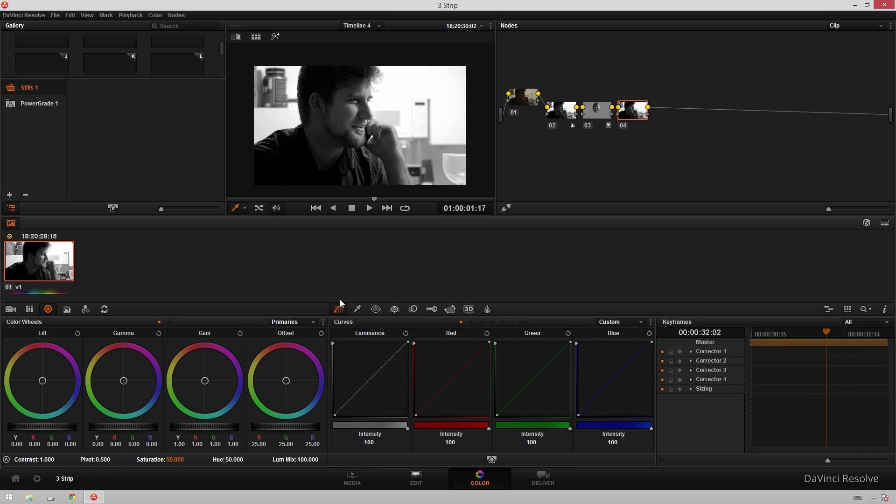
click(357, 310)
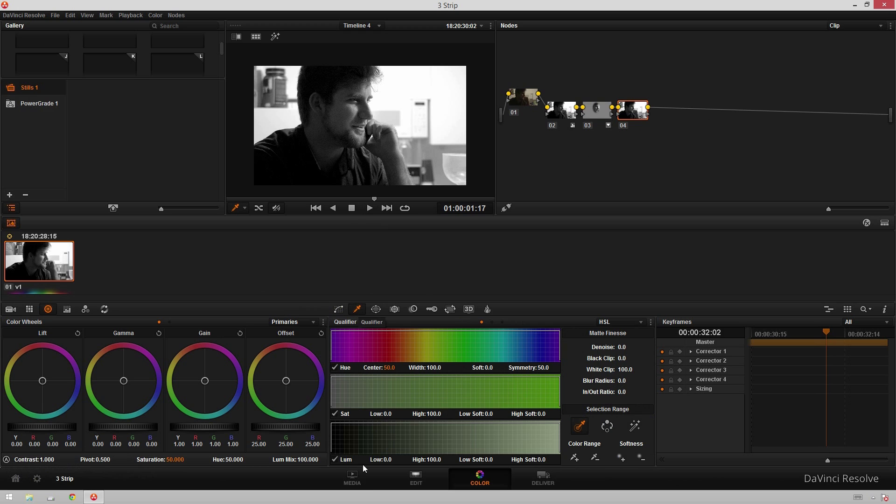
click(335, 369)
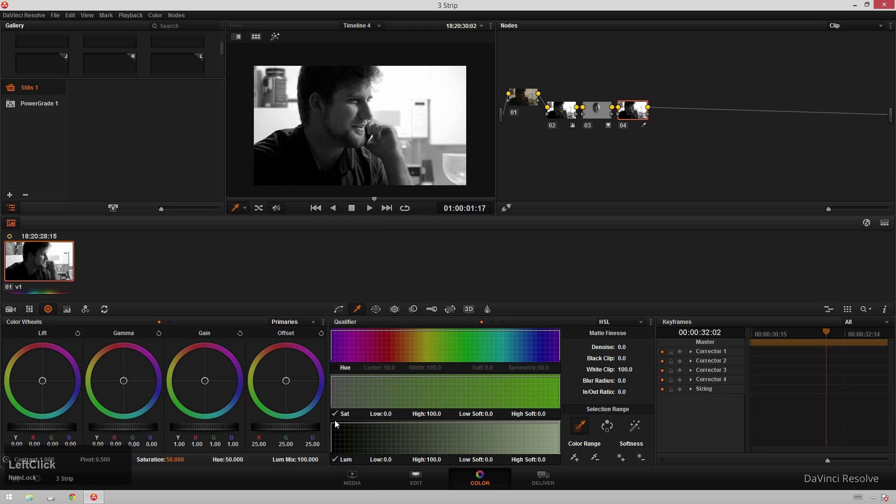
click(335, 414)
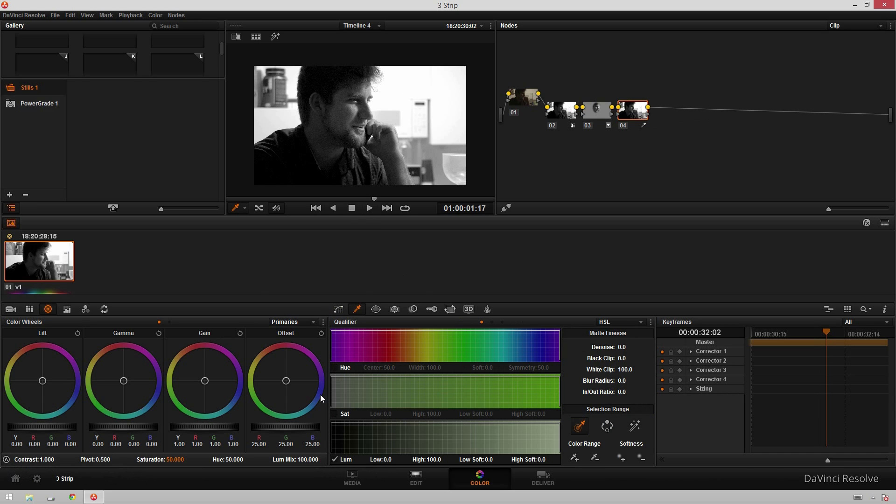
drag(395, 458, 404, 459)
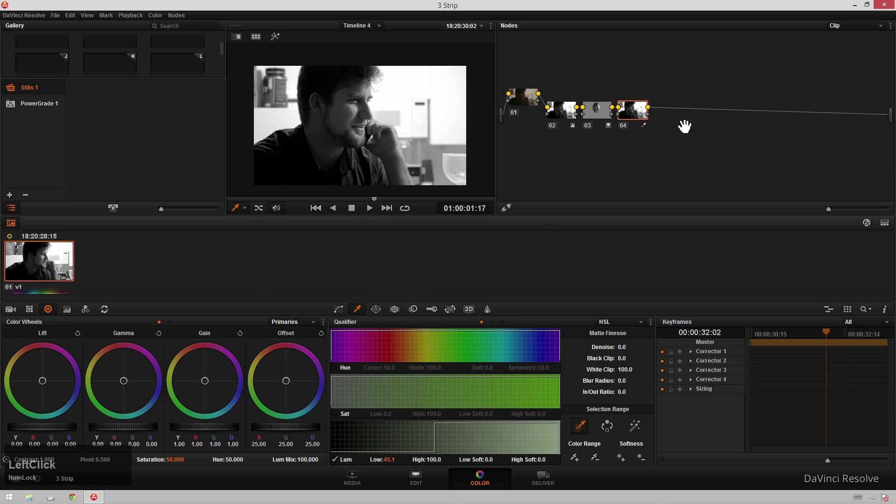
Show the node 04 qualifier selection as a highlight and set the luminance low to 64.3 with low softness 20.0
key(shift+h)
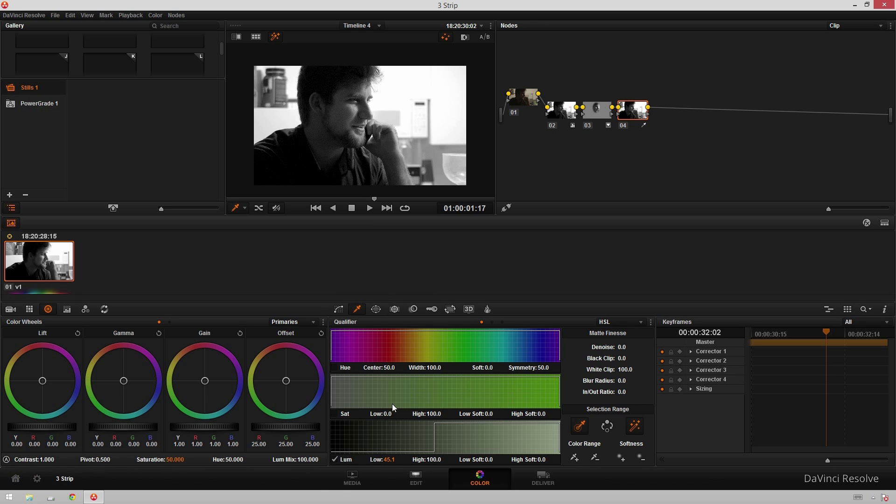
drag(390, 460, 397, 459)
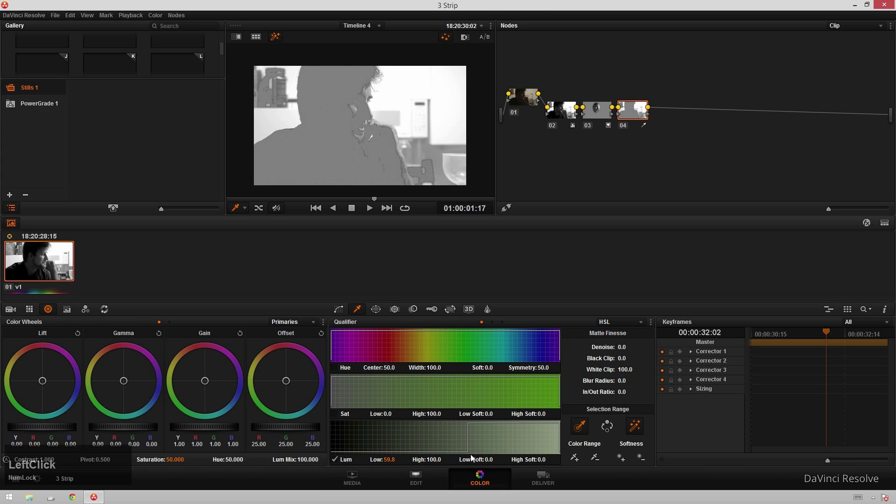
drag(490, 460, 498, 460)
drag(388, 459, 393, 460)
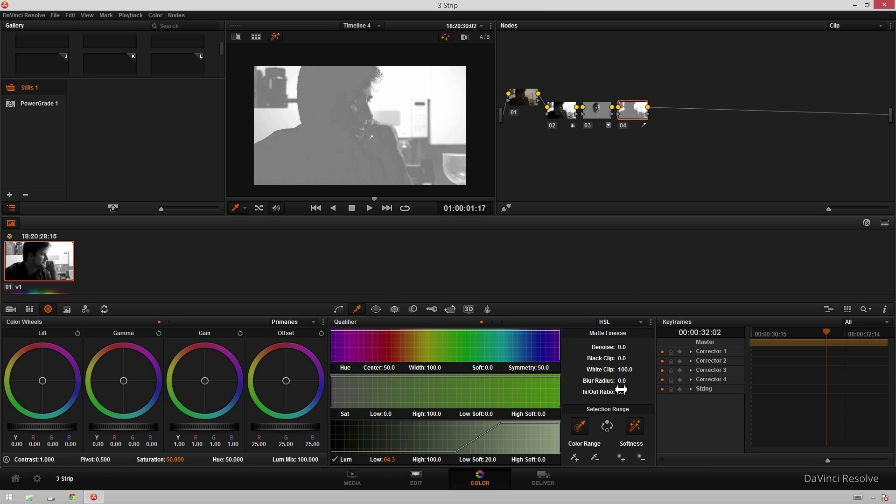
Set the qualifier's matte blur radius to 148.5, checking the selection edges around the face close up
click(626, 381)
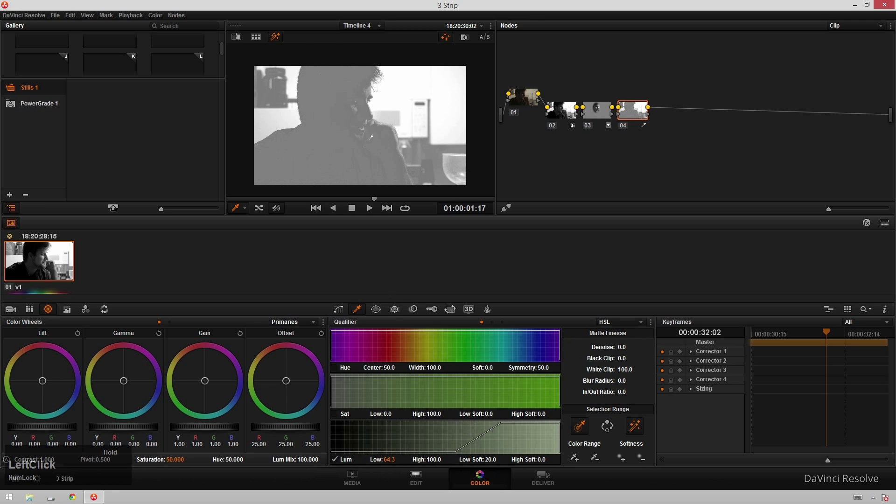
drag(626, 381, 635, 382)
drag(636, 381, 639, 381)
scroll(329, 83, up, 3)
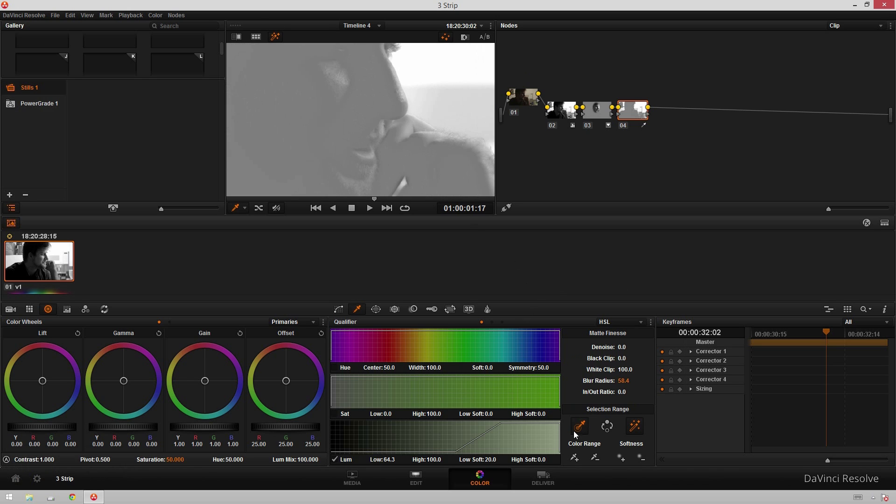
drag(623, 381, 658, 381)
scroll(324, 92, up, 3)
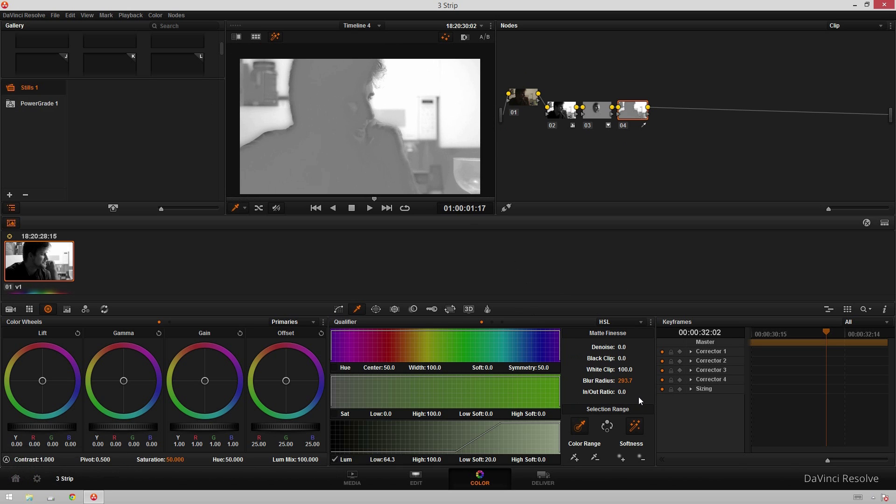
drag(625, 381, 624, 380)
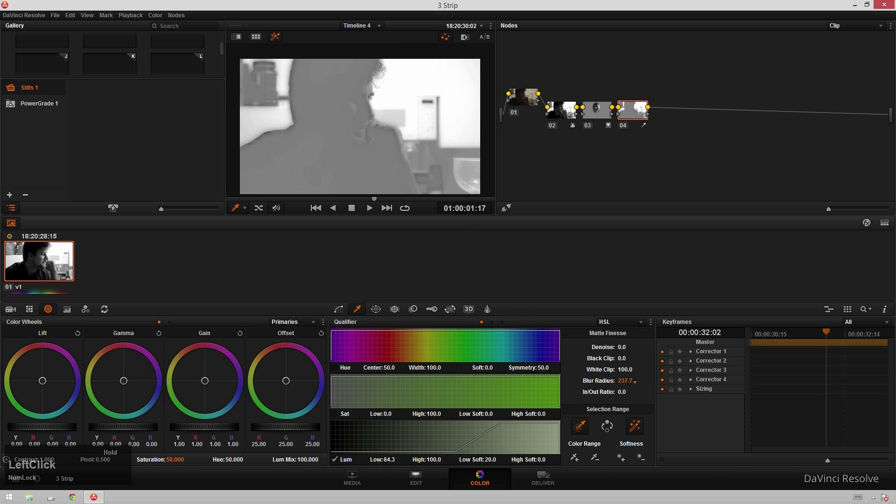
drag(635, 382, 630, 382)
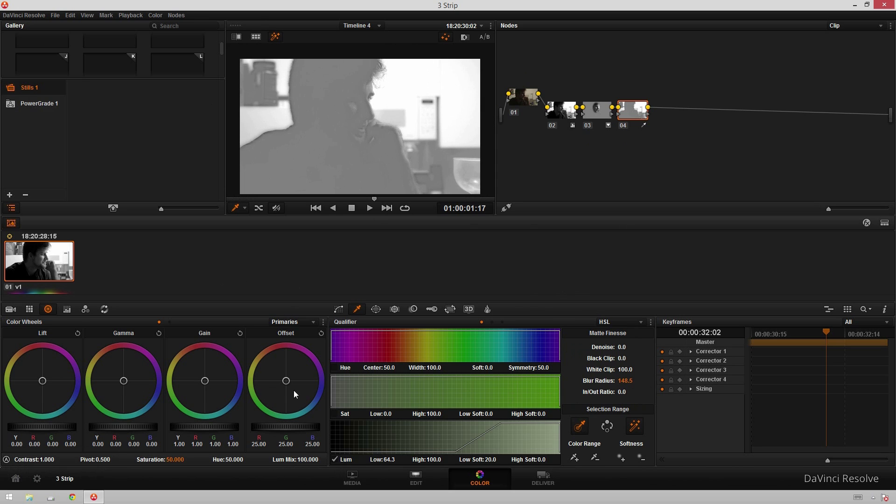
Brighten the qualified background on node 04 with gain 1.83, lift 0.46 and gamma 0.04
drag(217, 428, 524, 428)
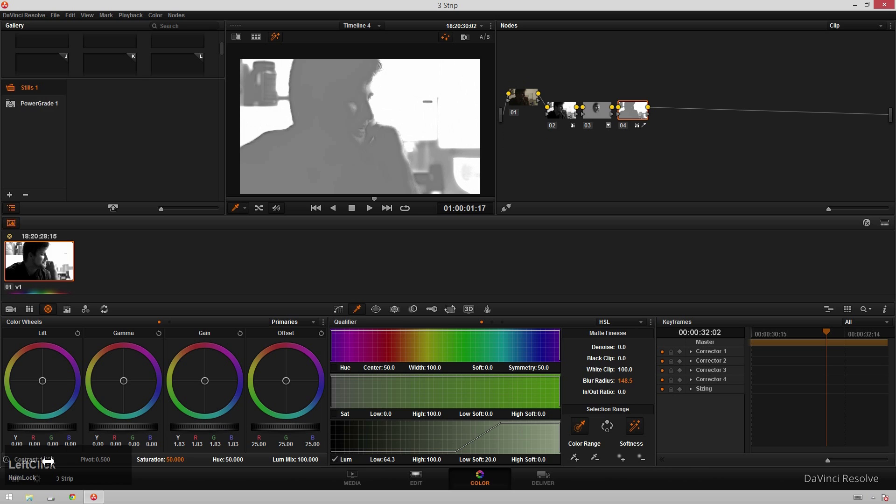
drag(51, 426, 223, 442)
drag(138, 433, 214, 433)
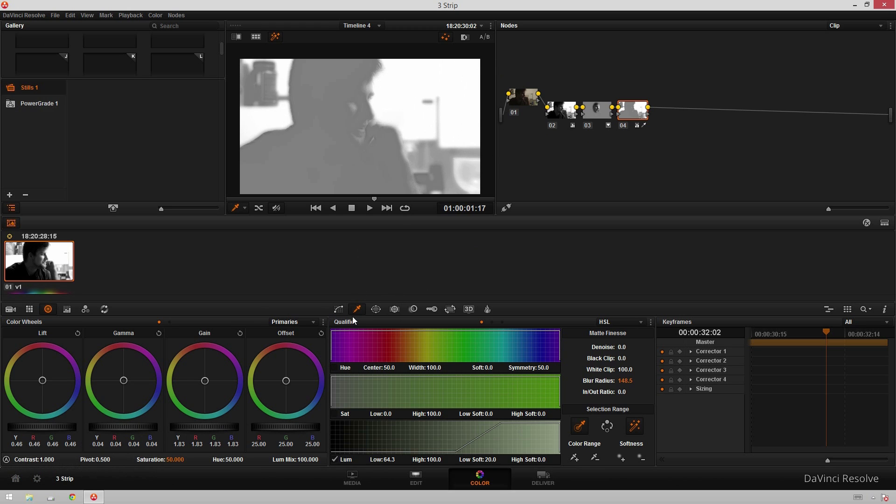
Blur the qualified highlights on node 04 using Blur mode with the radius of all channels at 10.00
click(413, 309)
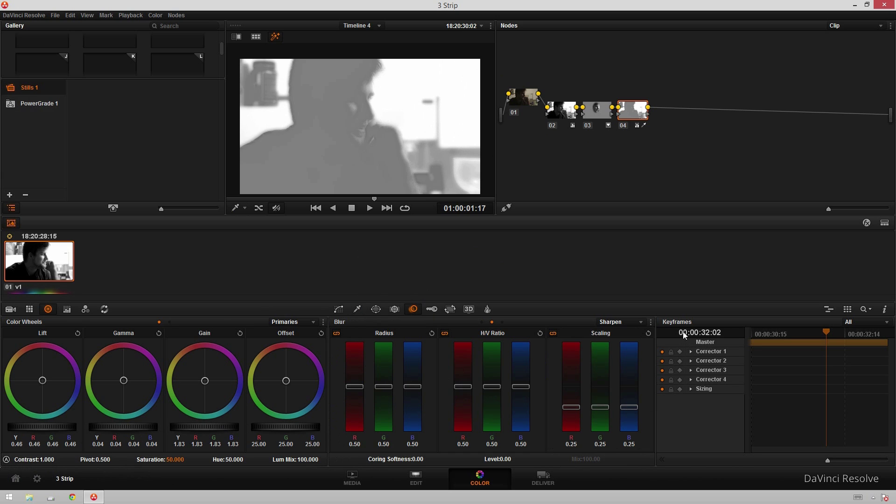
click(638, 322)
click(628, 334)
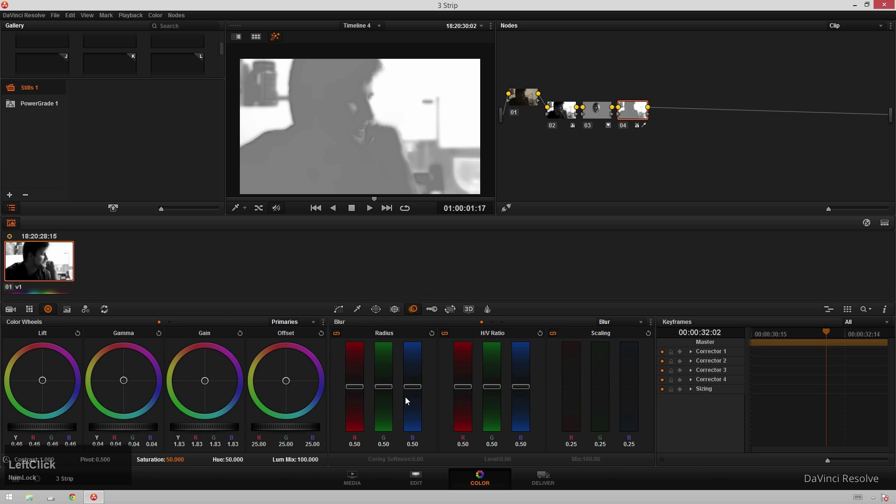
drag(394, 392, 390, 323)
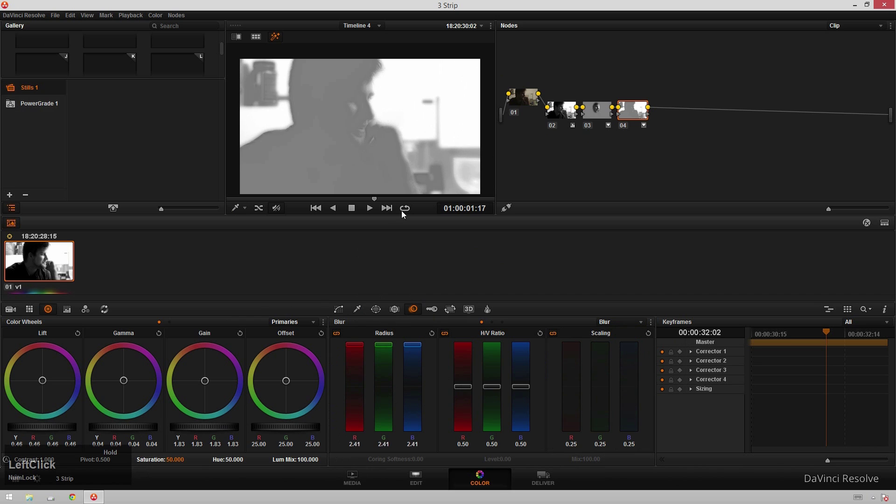
drag(445, 103, 382, 286)
drag(389, 346, 388, 189)
drag(383, 345, 410, 127)
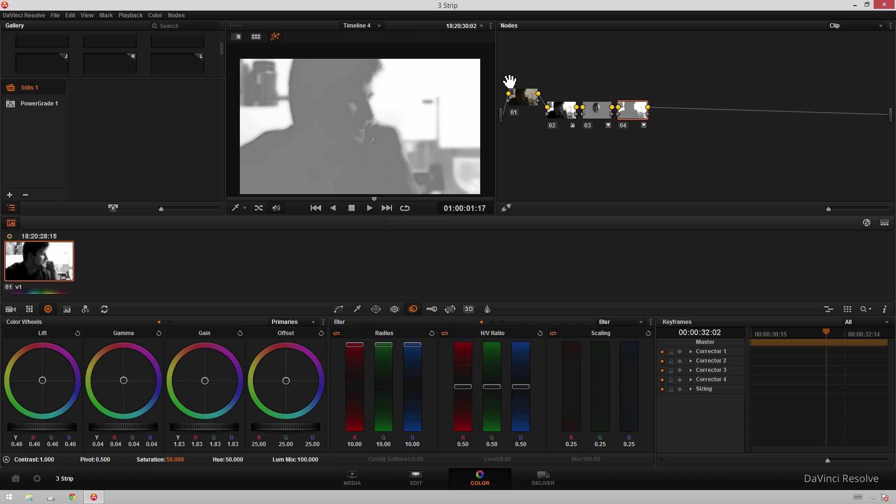
Play the clip in the enlarged viewer and toggle node 04 off and on to compare the blurred highlights
key(ctrl+d)
key(space)
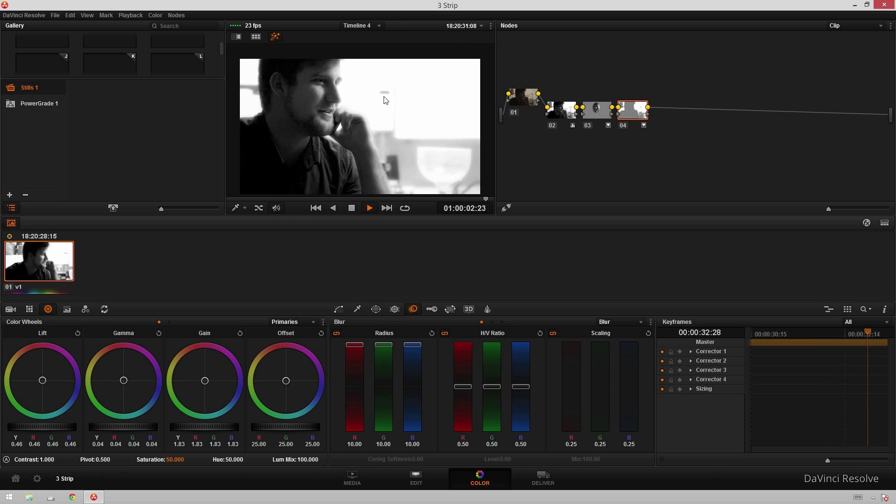
key(alt+f)
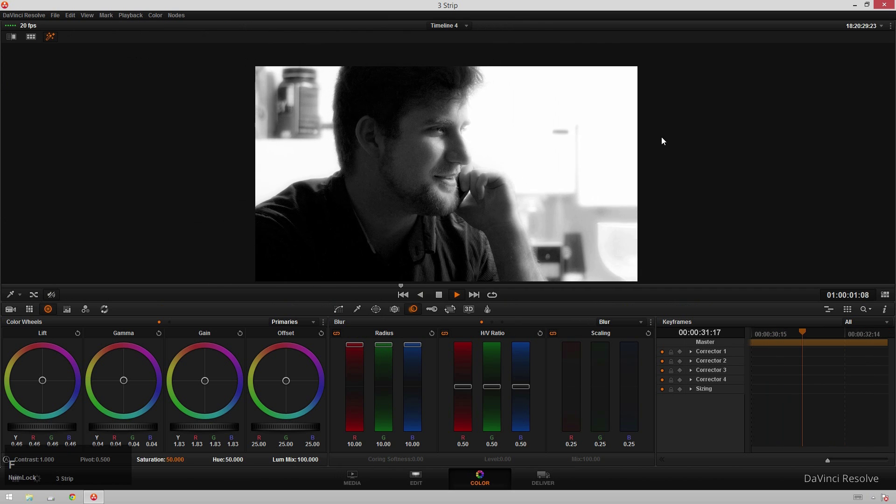
key(ctrl+d)
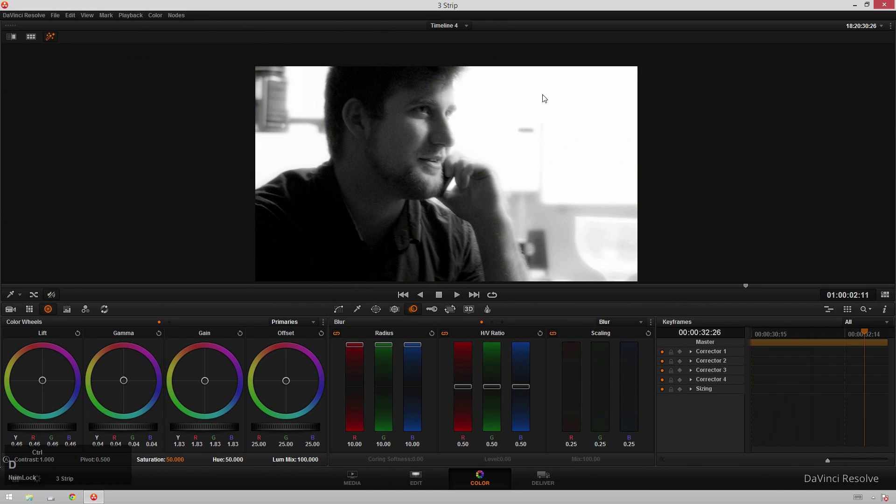
key(ctrl+d)
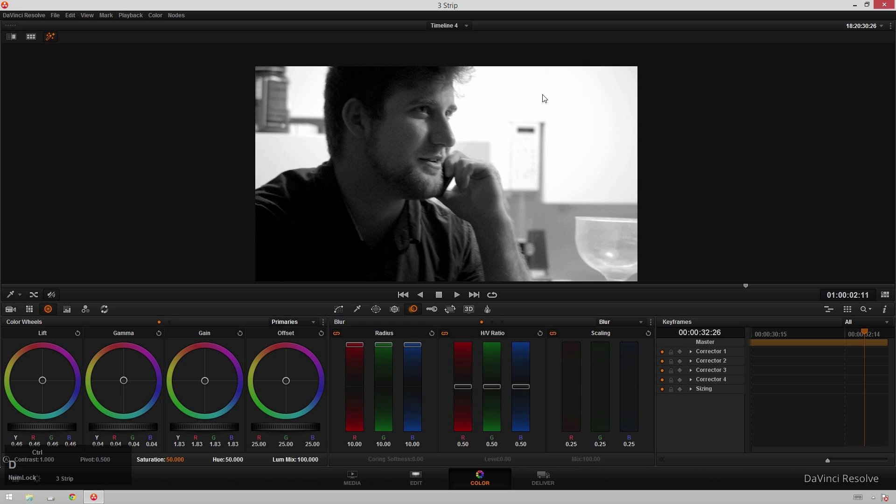
key(ctrl+d)
key(space)
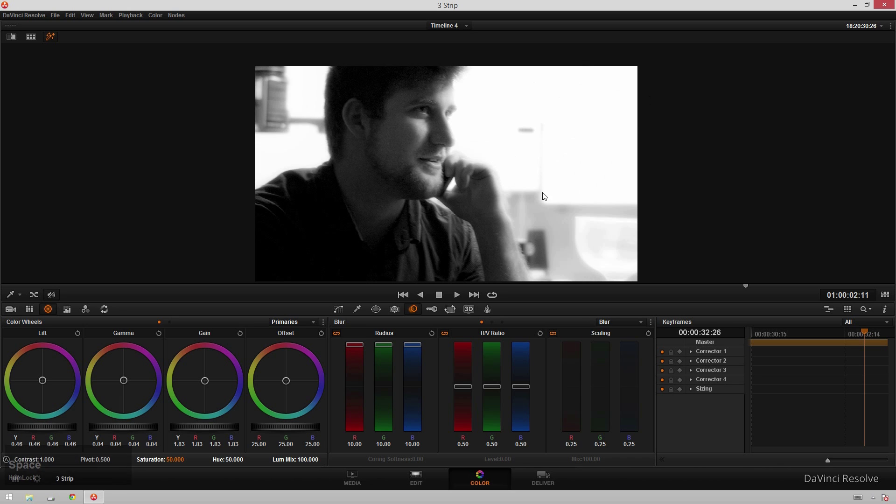
Restore the normal viewer size and play the graded clip full screen
key(alt+f)
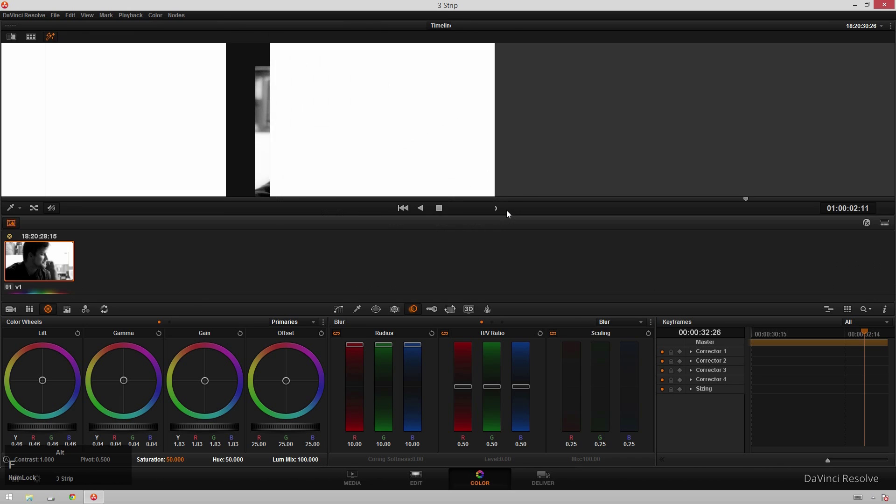
key(space)
key(ctrl+f)
key(space)
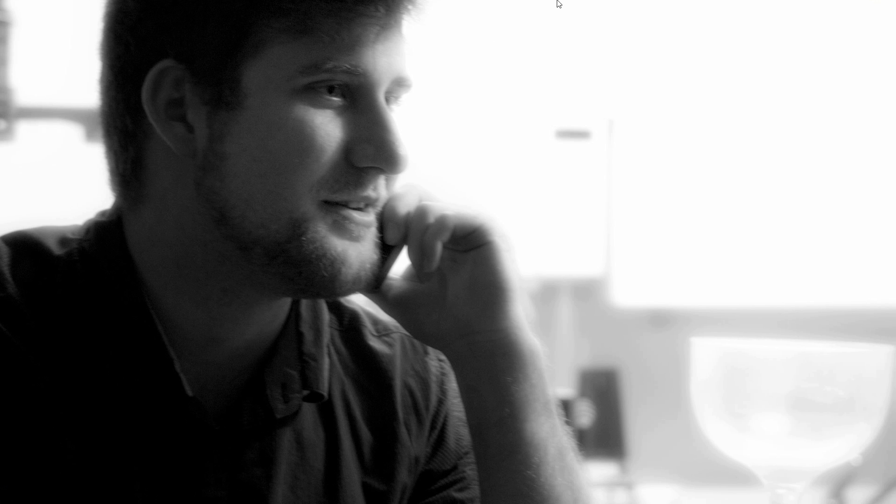